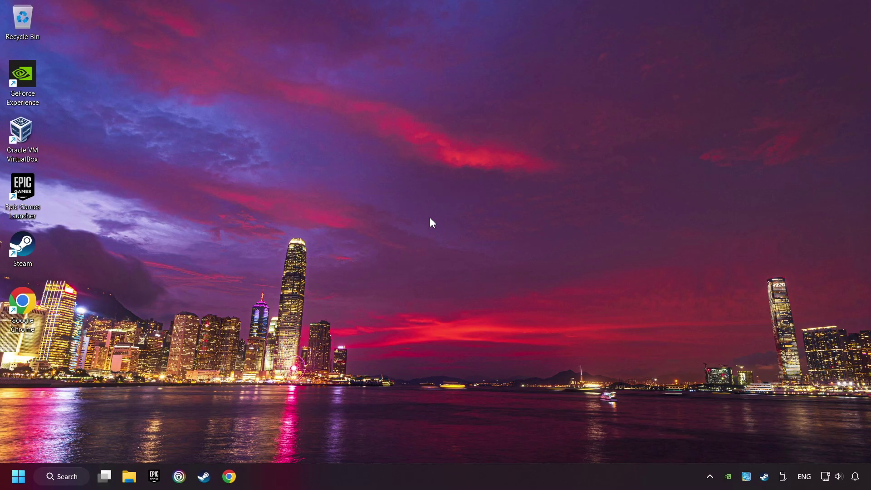
Launch Device Manager from Windows Search to list the hardware categories.
left_click(62, 476)
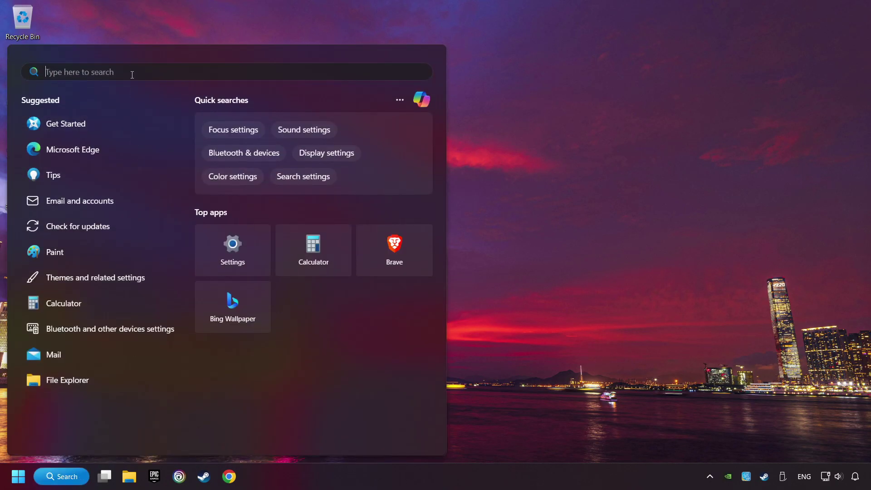
type("device manage")
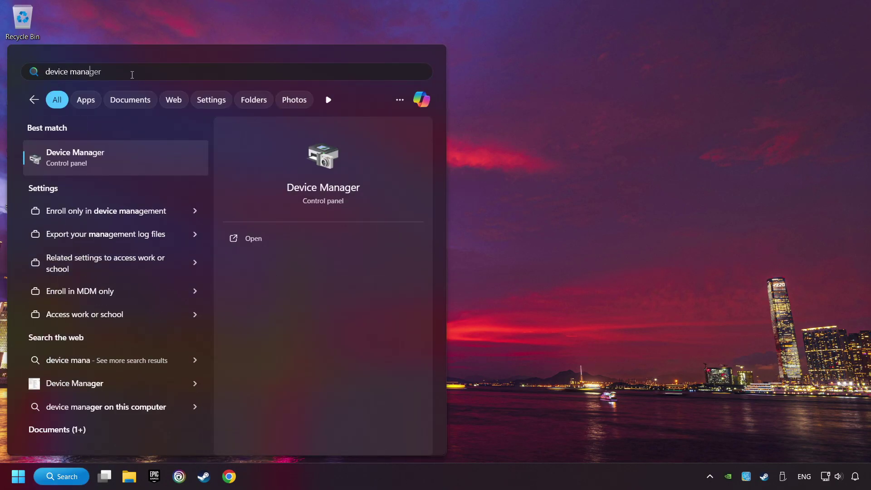
type("r")
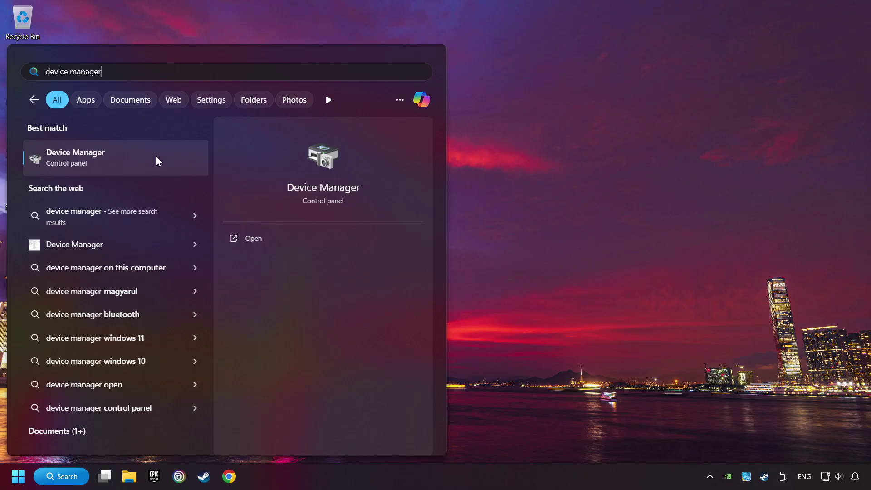
left_click(171, 158)
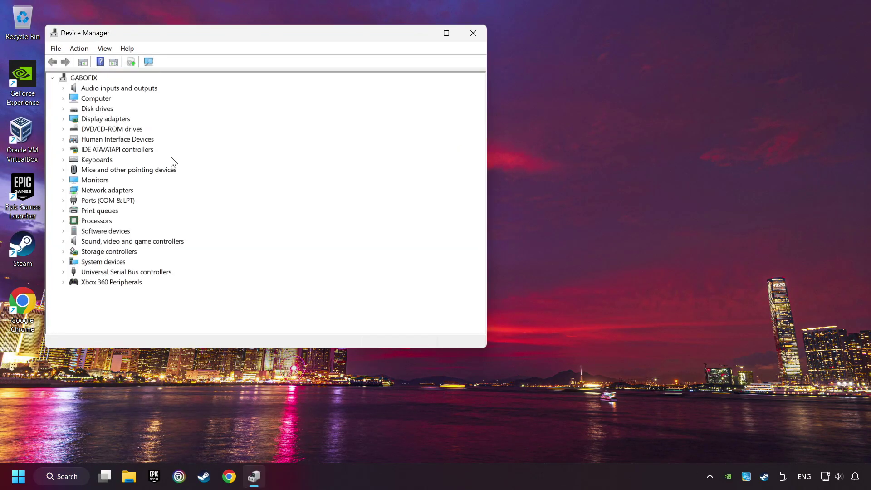
Disable the Xbox 360 Controller for Windows under Xbox 360 Peripherals, declining the restart.
left_click_drag(168, 38, 334, 92)
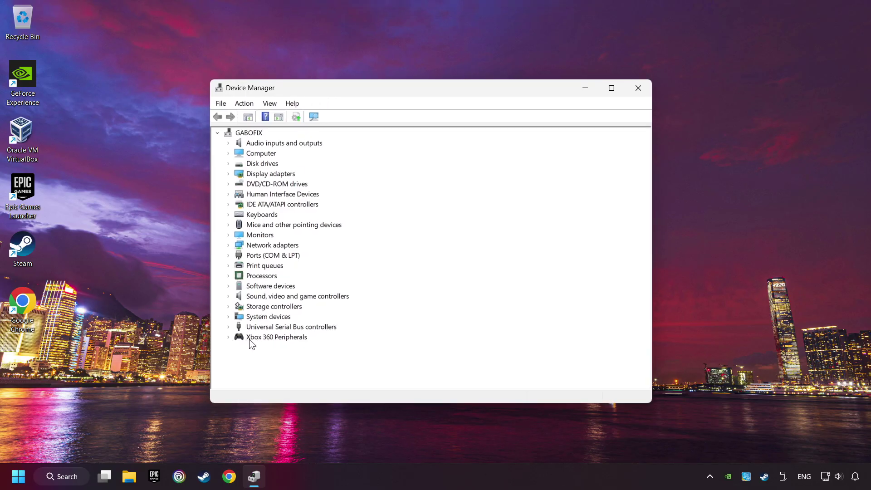
left_click(231, 337)
left_click(275, 338)
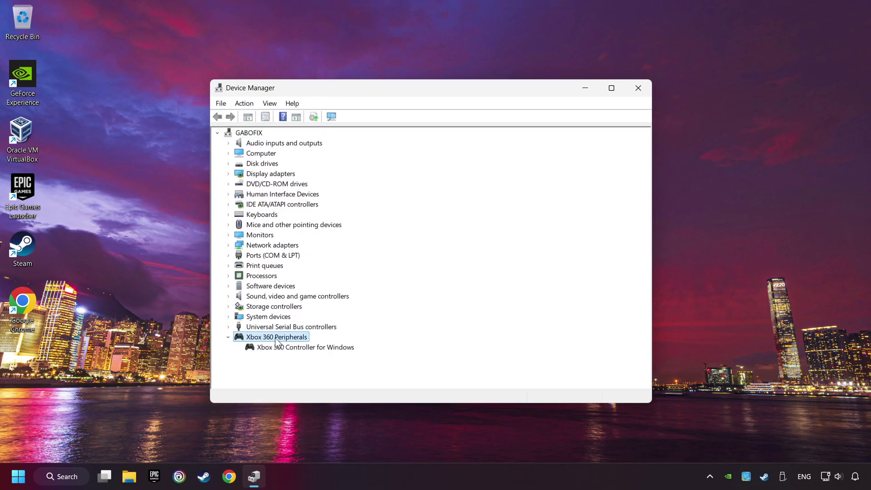
left_click(249, 349)
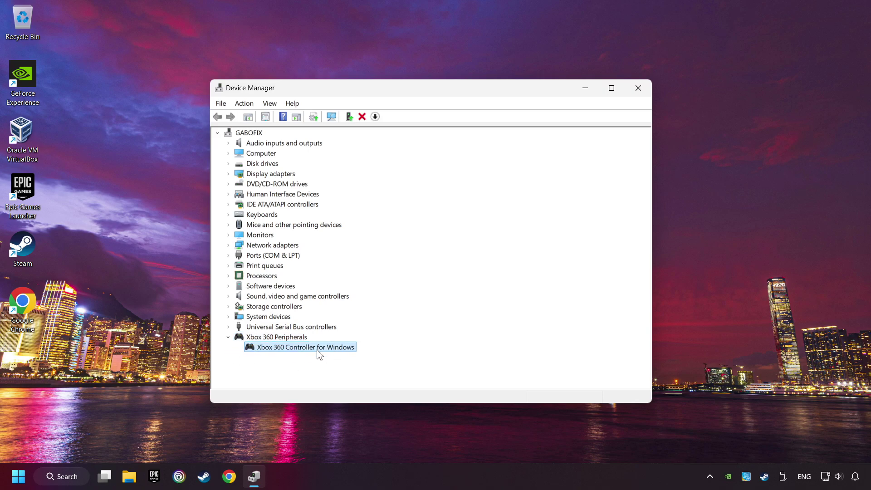
right_click(297, 348)
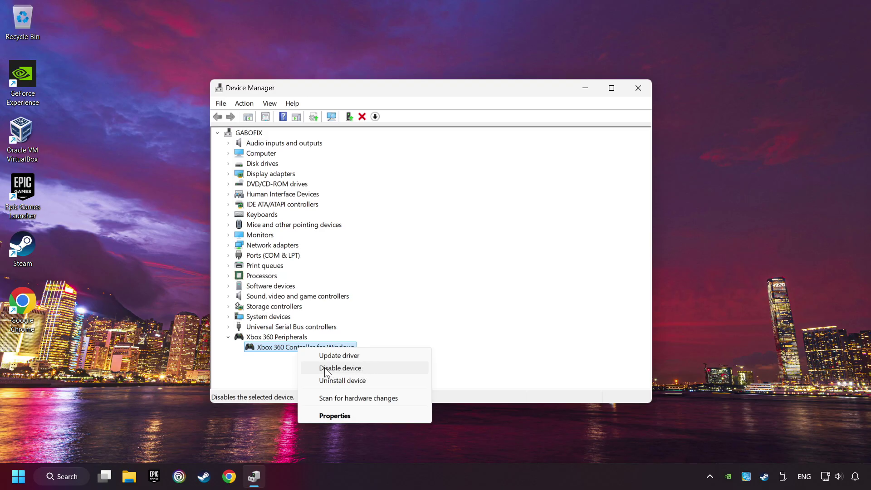
left_click(372, 369)
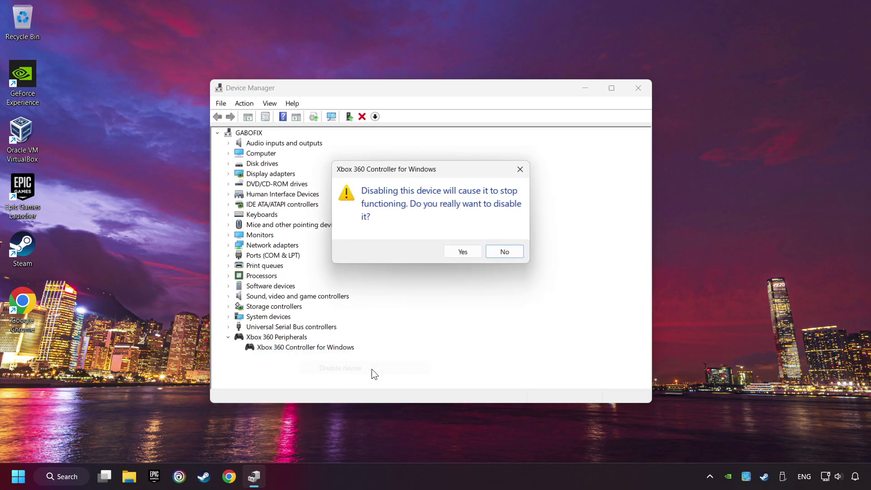
left_click(458, 256)
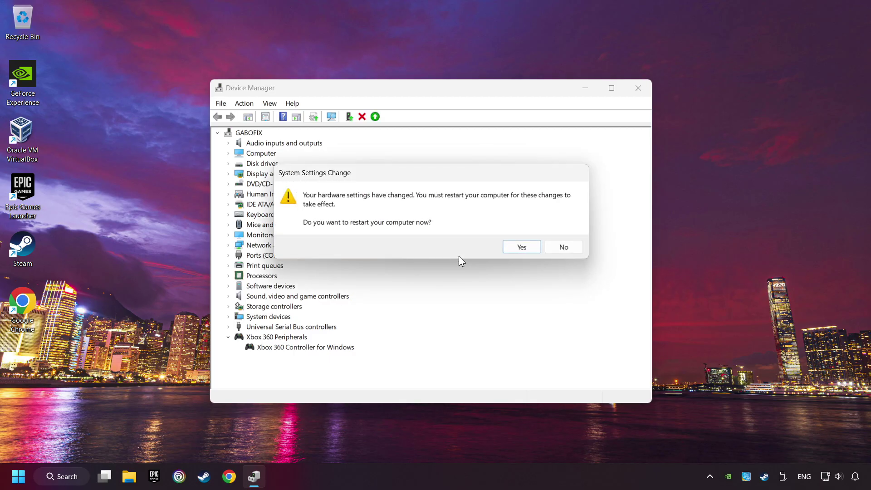
left_click(523, 251)
Re-enable the Xbox 360 Controller for Windows so it is active again.
right_click(316, 345)
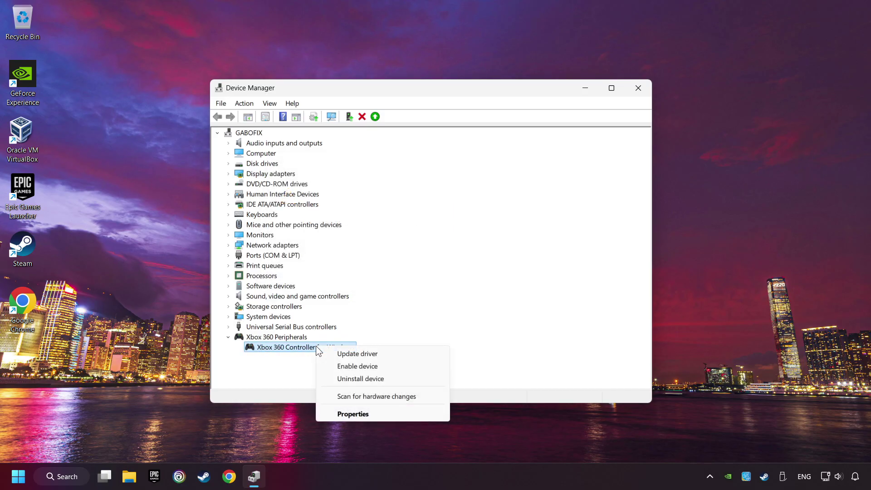
left_click(372, 368)
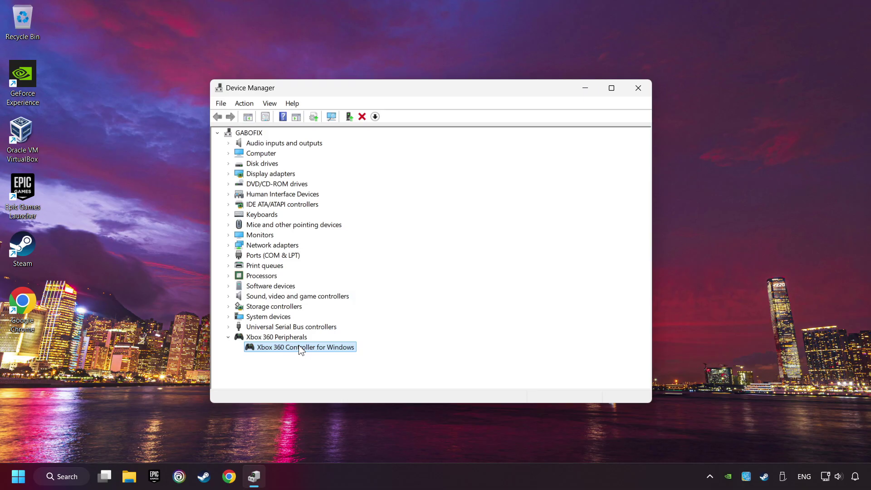
Reinstall the controller's driver by picking the first Xbox 360 Controller for Windows driver already on the computer.
right_click(299, 348)
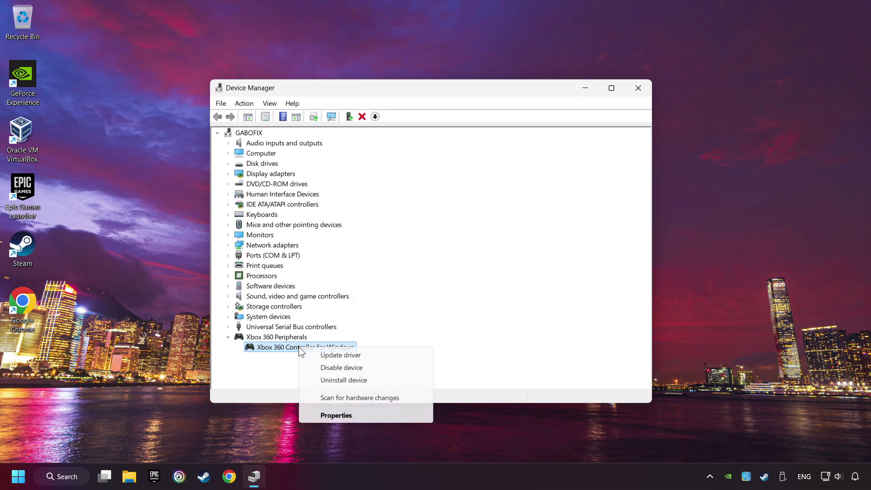
left_click(381, 354)
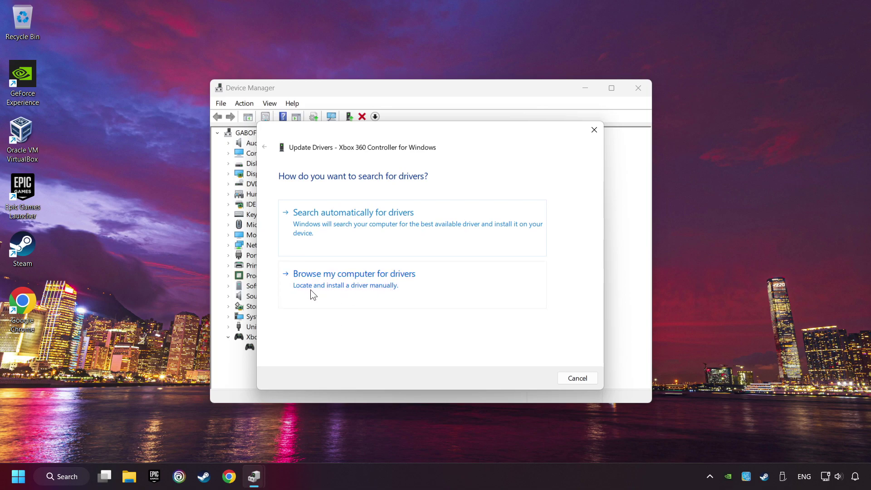
left_click(410, 289)
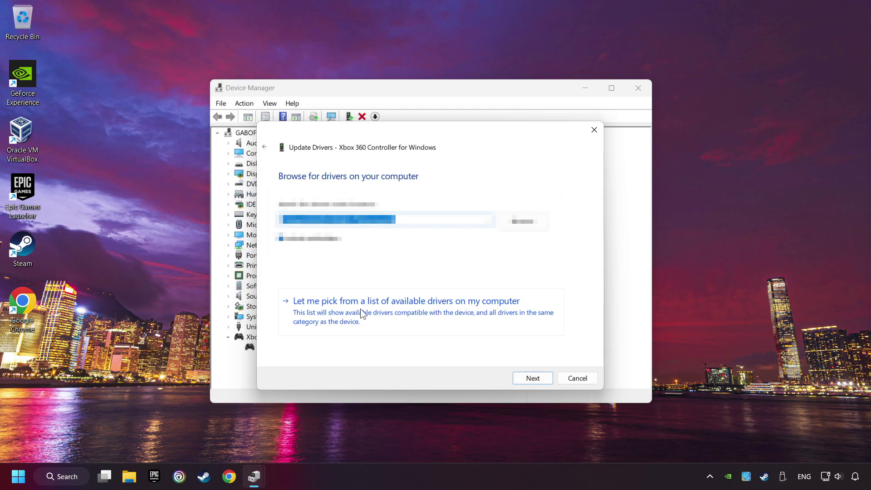
left_click(387, 310)
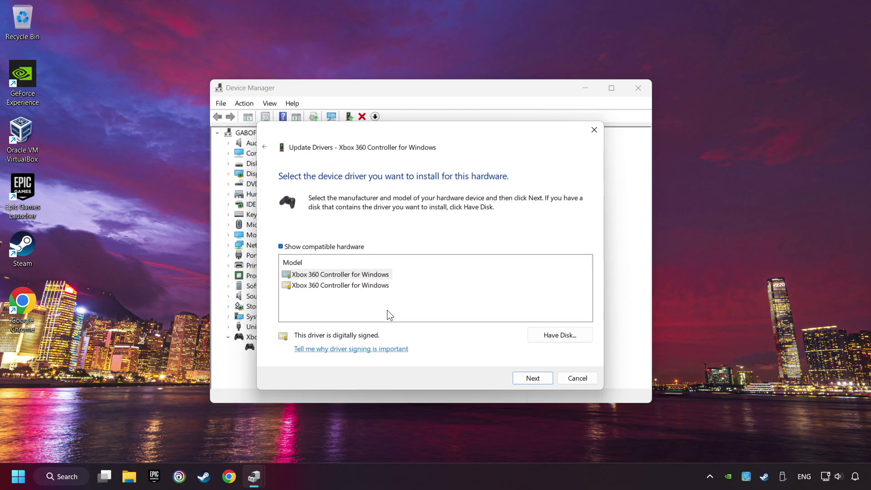
left_click(306, 276)
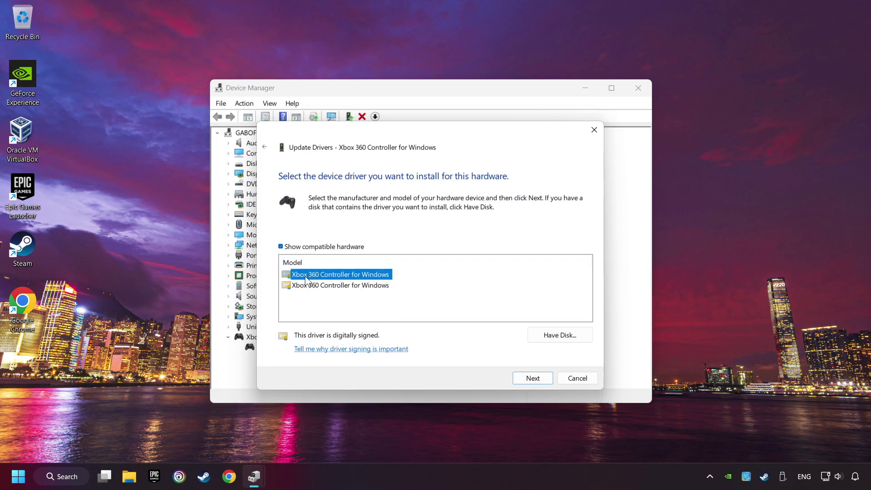
left_click(531, 378)
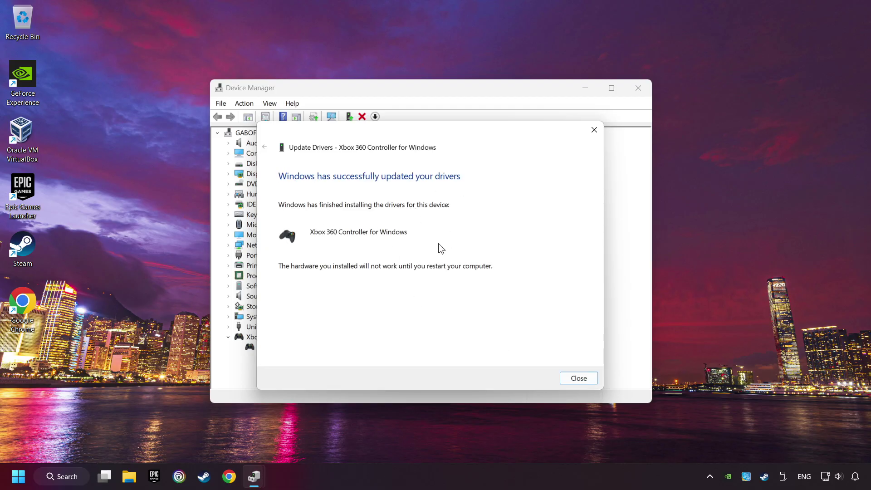
left_click(579, 379)
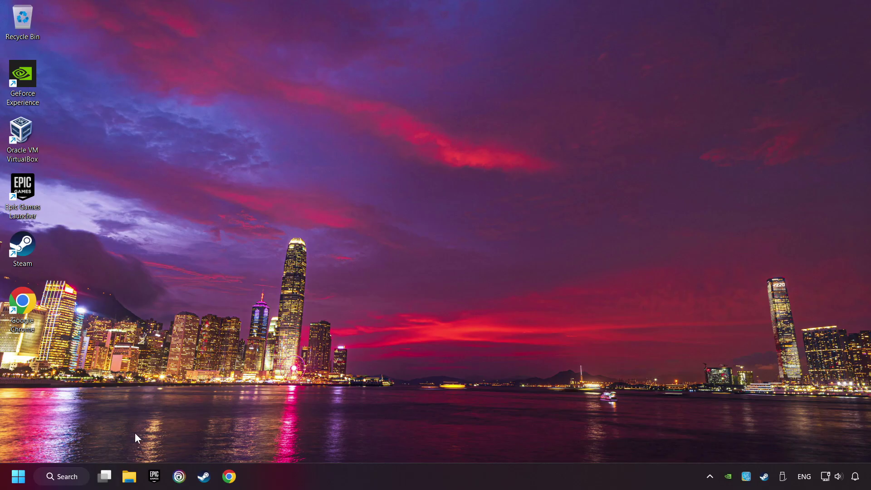
Reopen Device Manager from Windows Search.
left_click(72, 478)
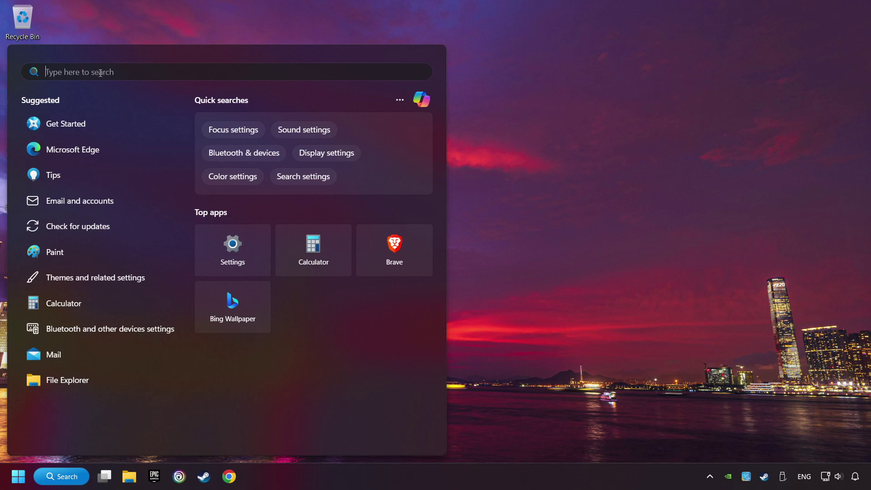
type("devic")
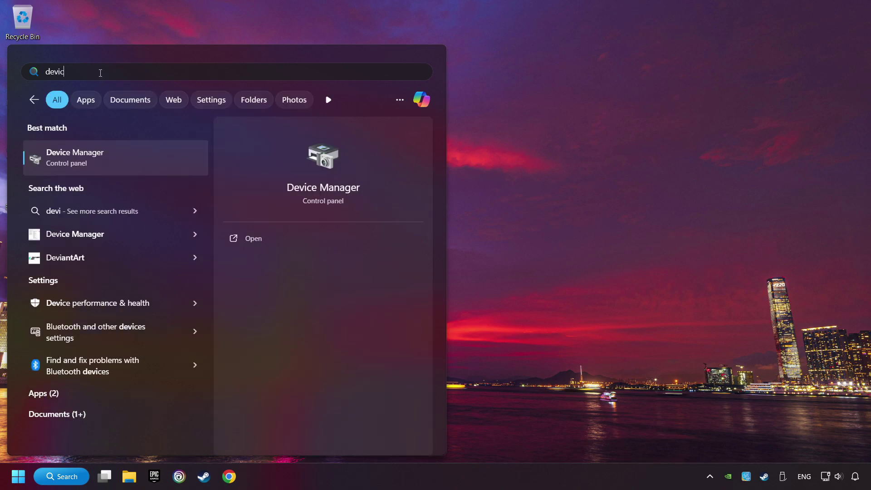
type("e manager")
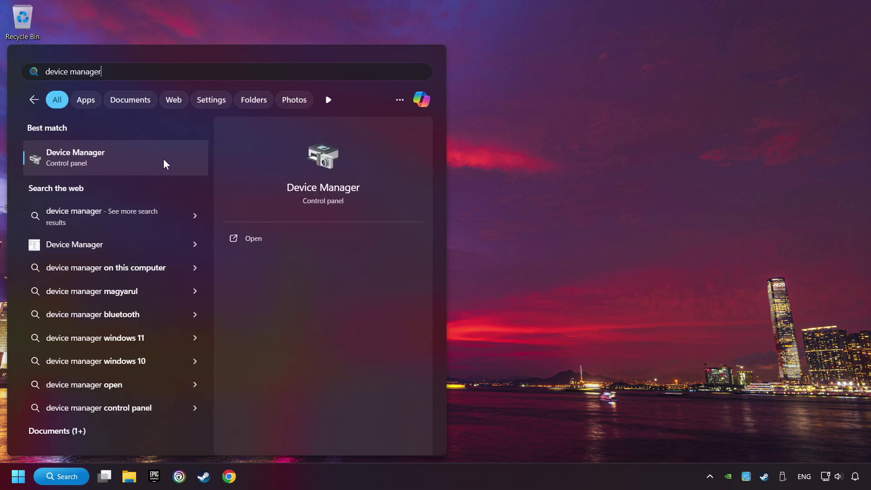
left_click(163, 159)
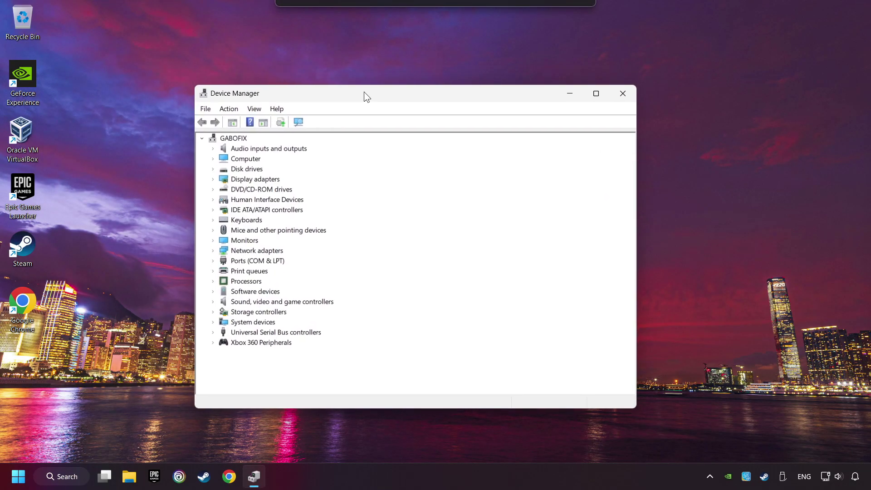
Bring up the Generic USB Hub's properties under Universal Serial Bus controllers.
left_click_drag(214, 35, 364, 94)
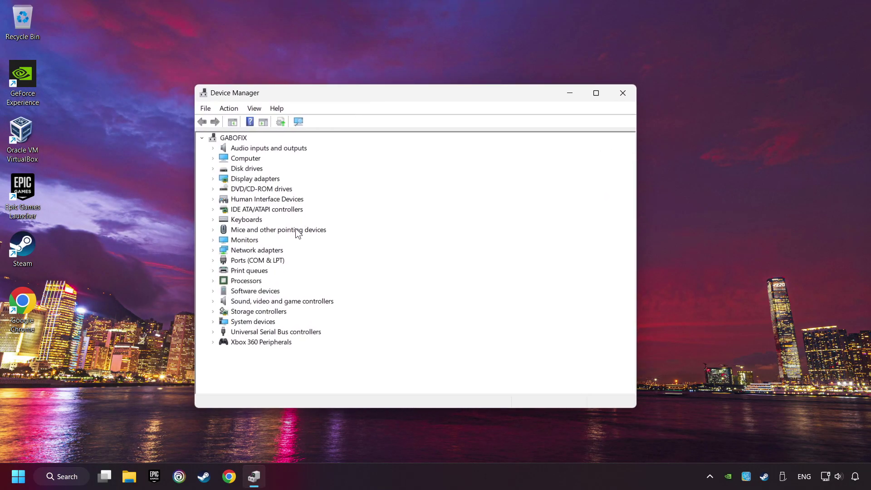
left_click(225, 331)
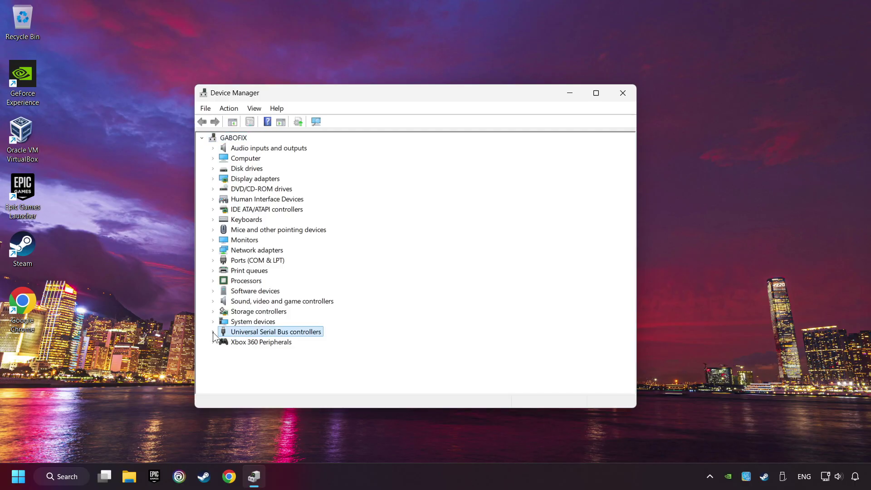
left_click(213, 332)
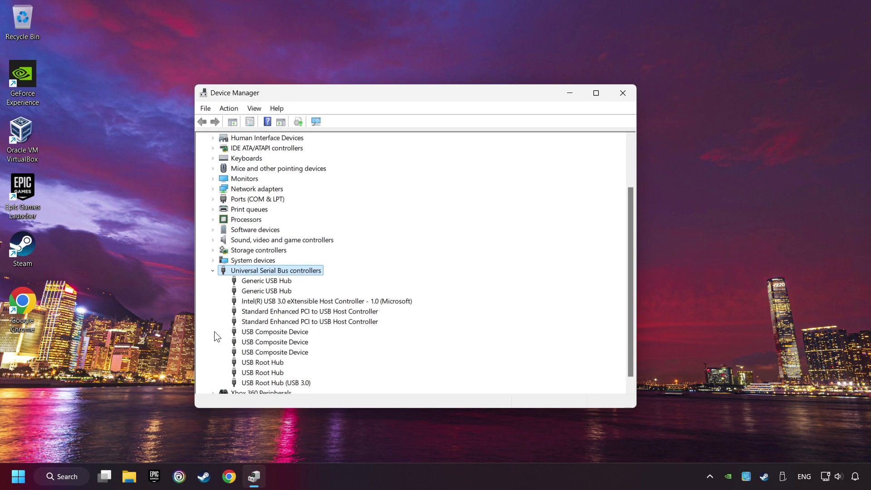
right_click(250, 282)
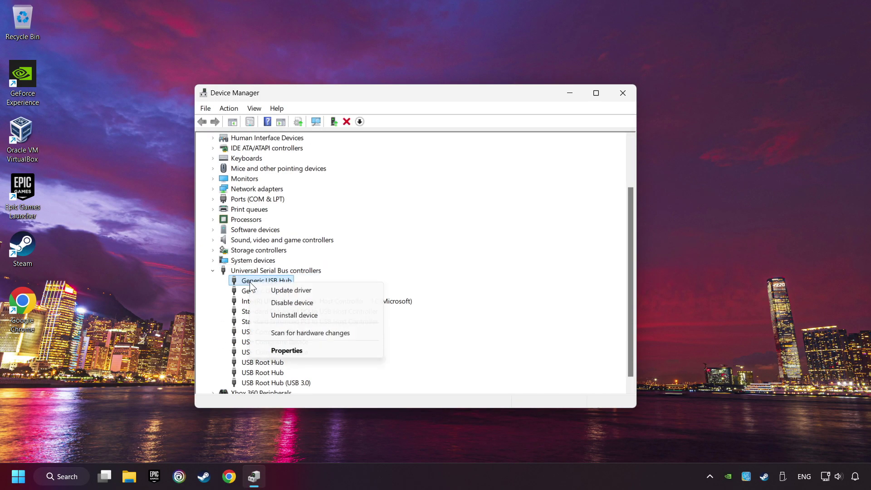
left_click(318, 348)
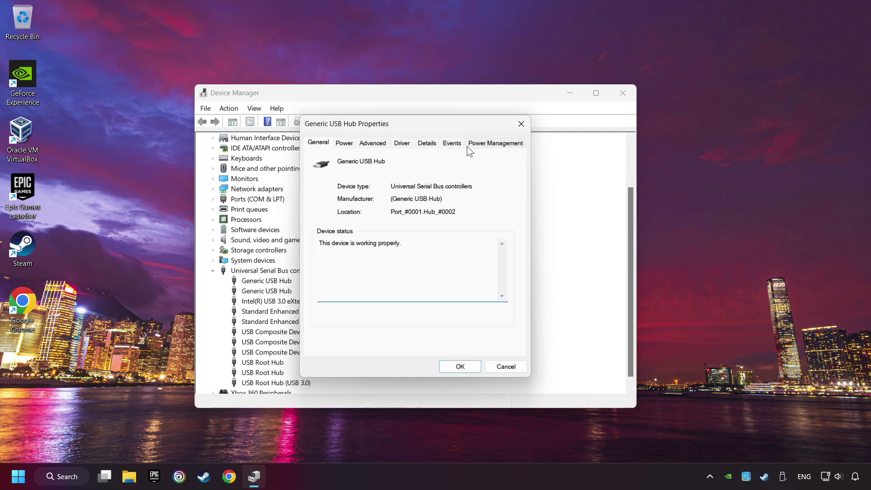
Toggle the hub's 'allow the computer to turn off this device' power setting, save it and close Device Manager.
left_click(496, 145)
left_click(327, 190)
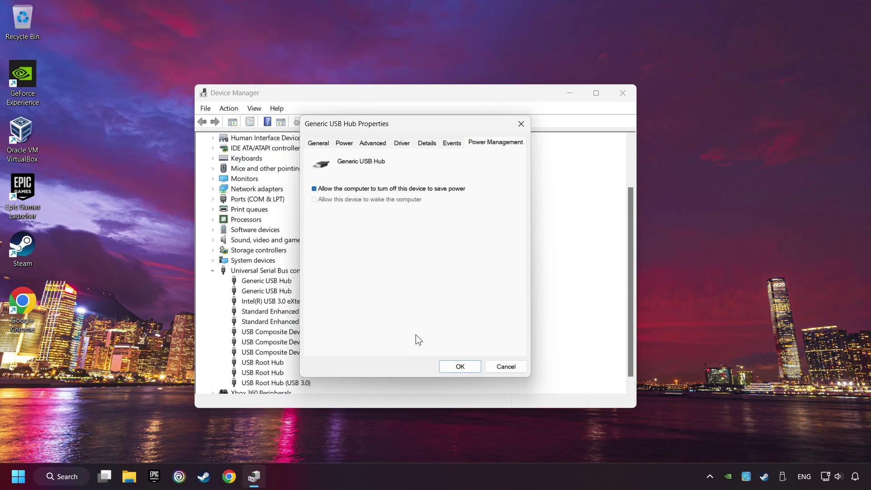
left_click(458, 367)
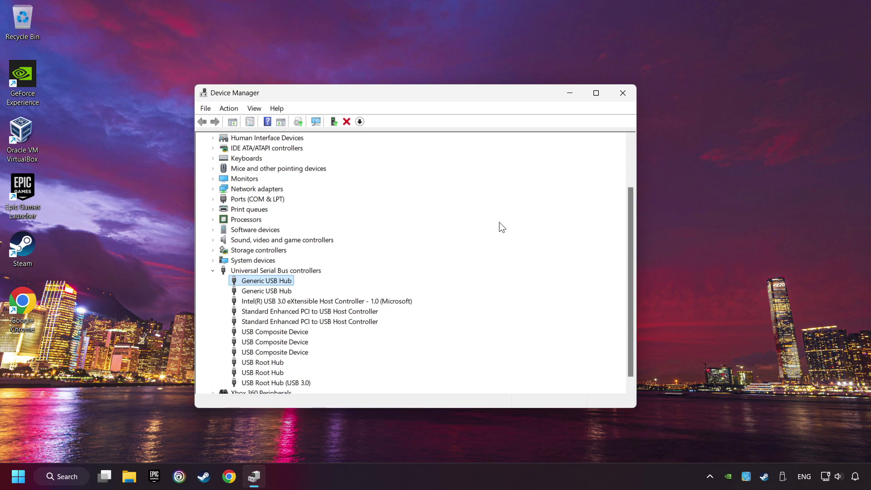
left_click(621, 96)
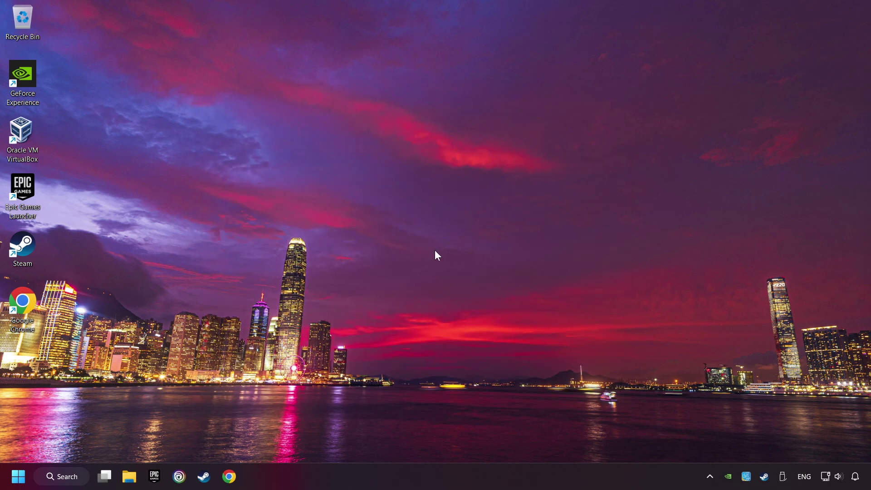
Launch 'Set up USB game controllers' from Windows Search to show the Game Controllers panel.
left_click(69, 480)
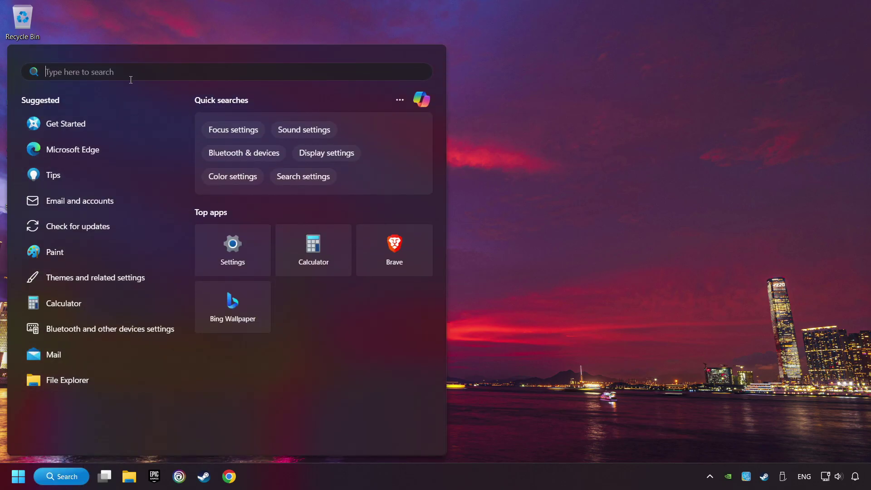
type("controller")
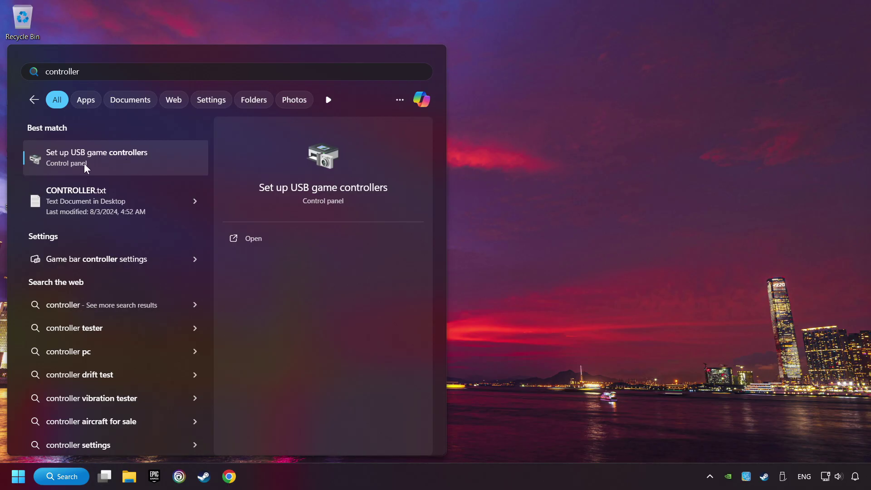
left_click(159, 161)
left_click_drag(160, 92, 400, 148)
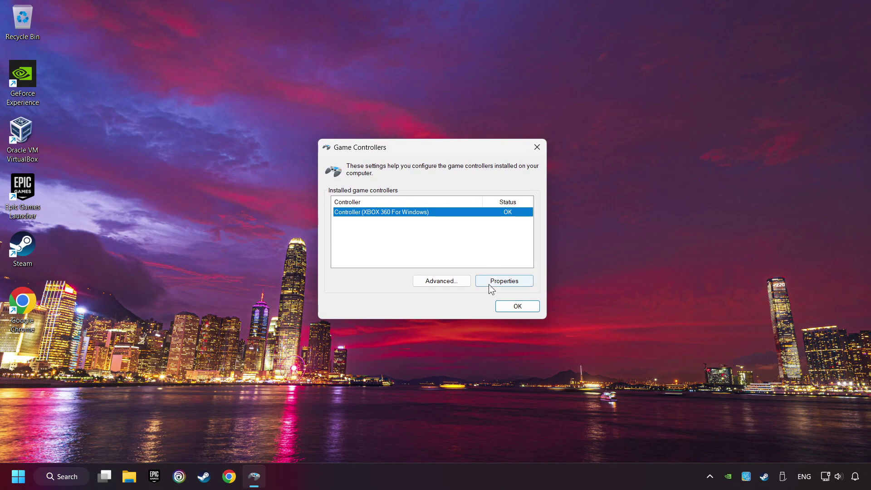
Reset the Xbox 360 controller's calibration to default in its properties Settings.
left_click(507, 283)
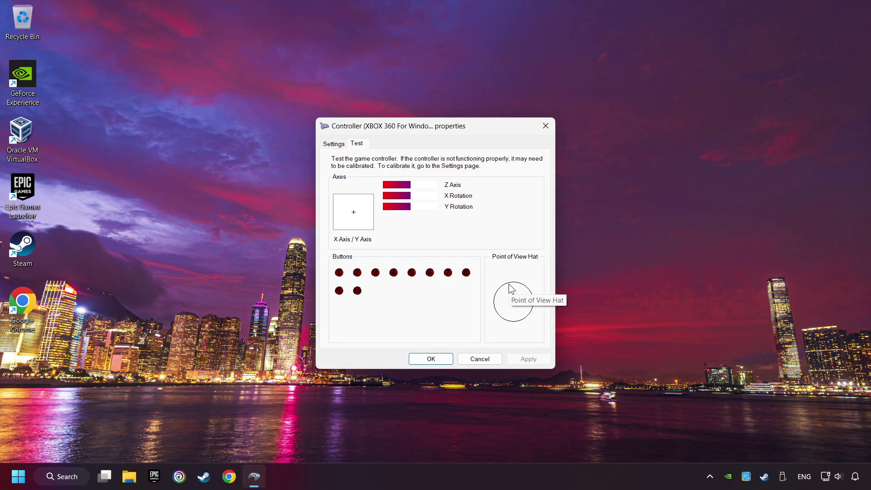
left_click(335, 147)
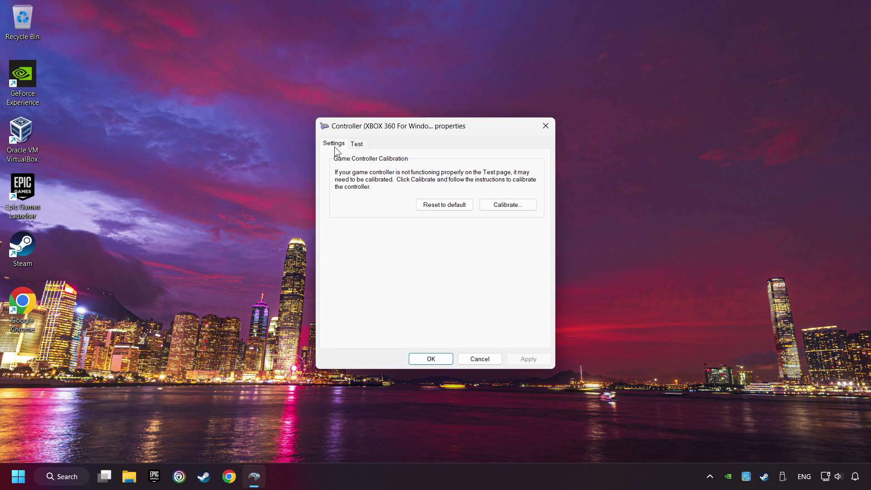
left_click(438, 208)
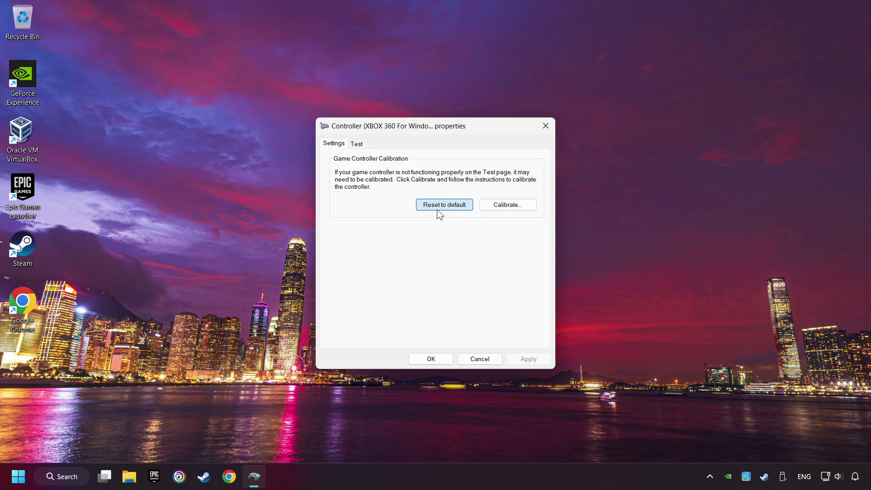
Run the calibration wizard through every axis and finish it.
left_click(510, 207)
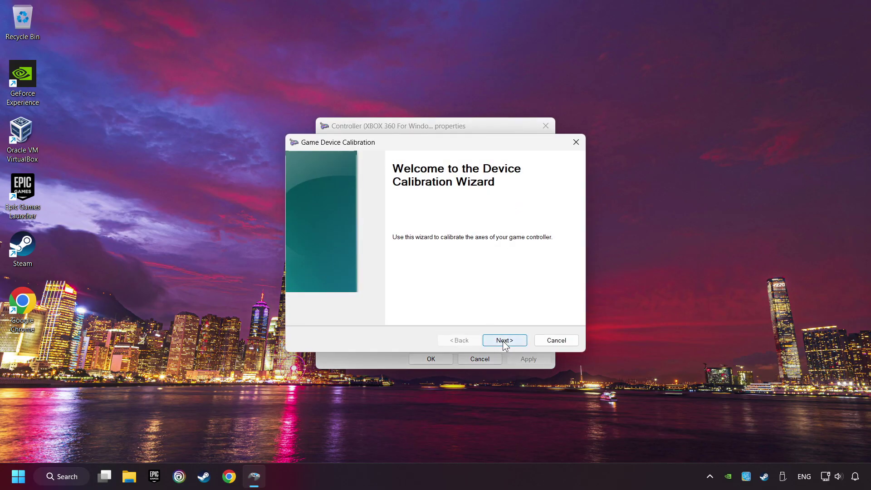
left_click(499, 341)
left_click(498, 340)
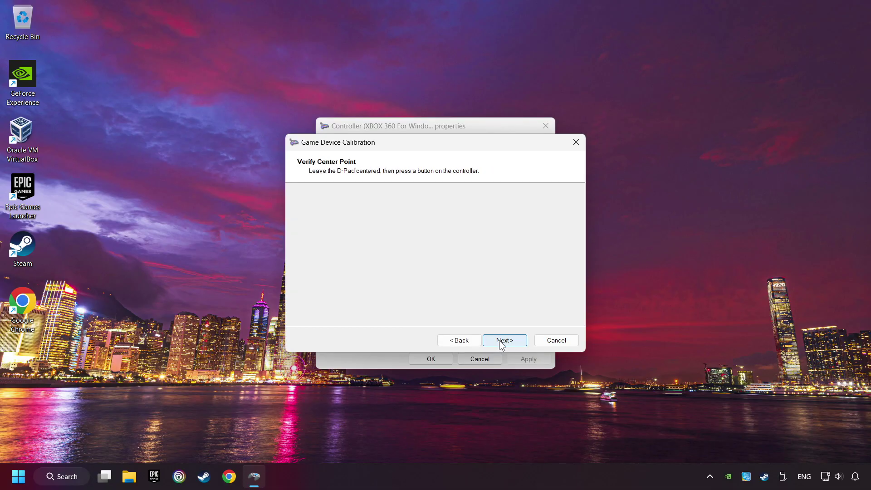
left_click(500, 338)
left_click(500, 338)
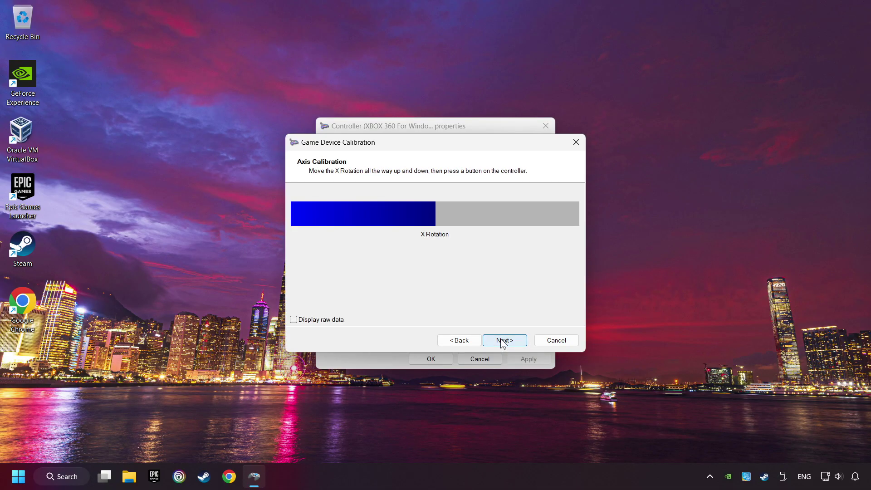
left_click(500, 339)
left_click(502, 341)
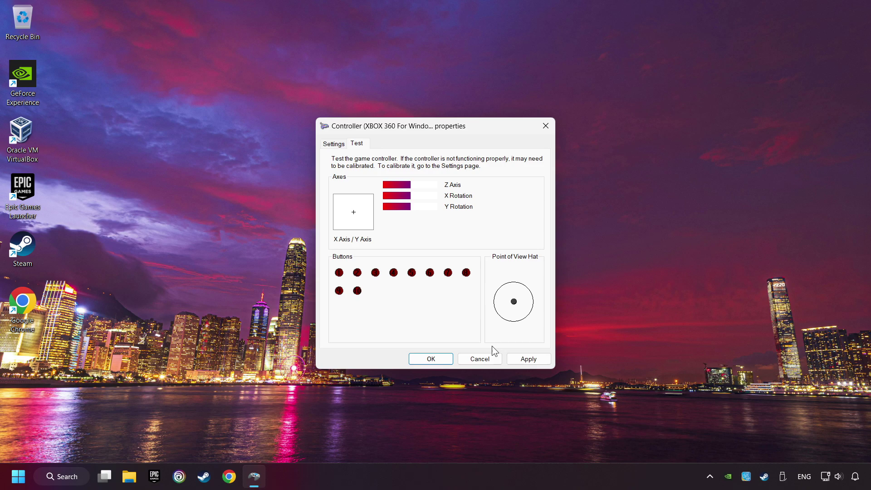
Close the controller properties and the Game Controllers panel.
left_click(431, 359)
left_click(516, 306)
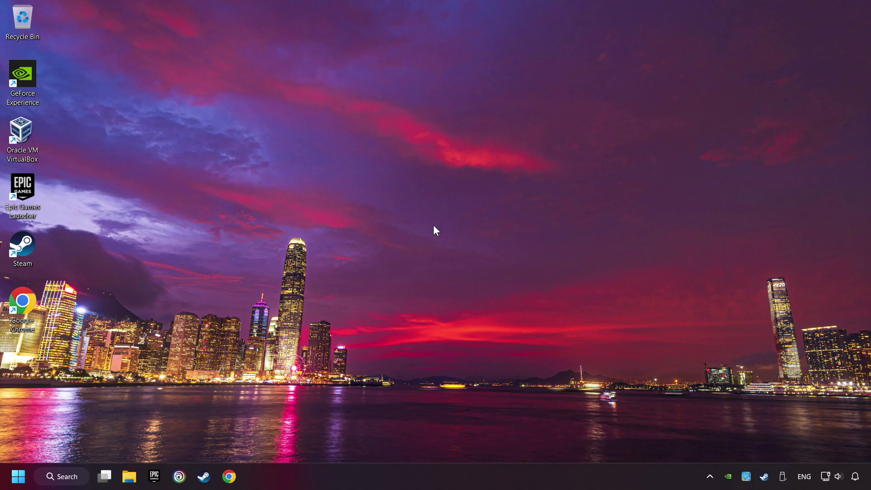
Launch Steam and bring up Settings from the Steam menu.
left_click(204, 476)
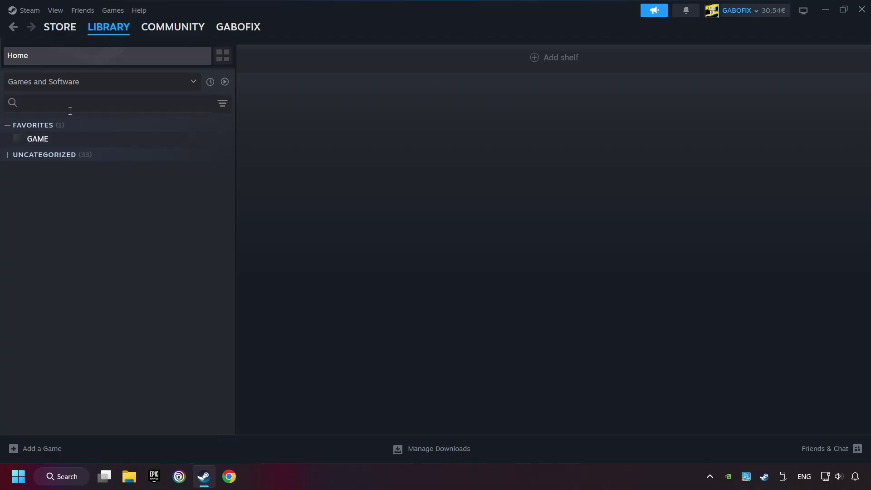
left_click(29, 11)
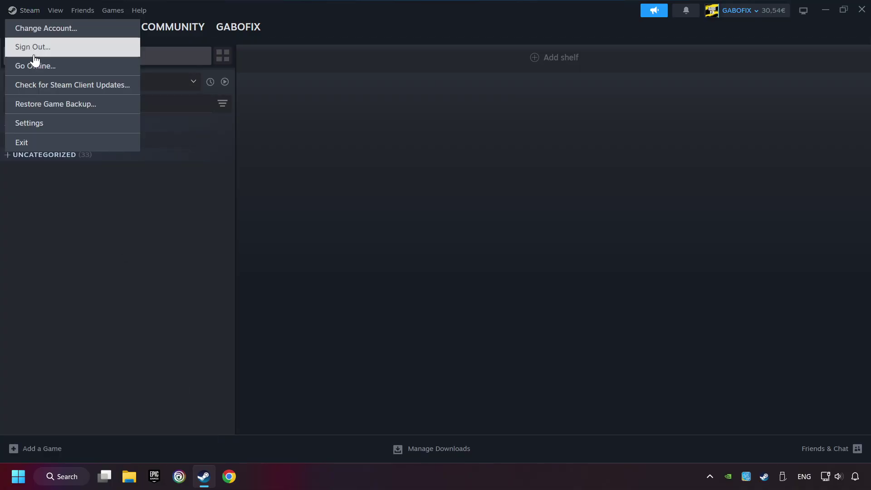
left_click(91, 128)
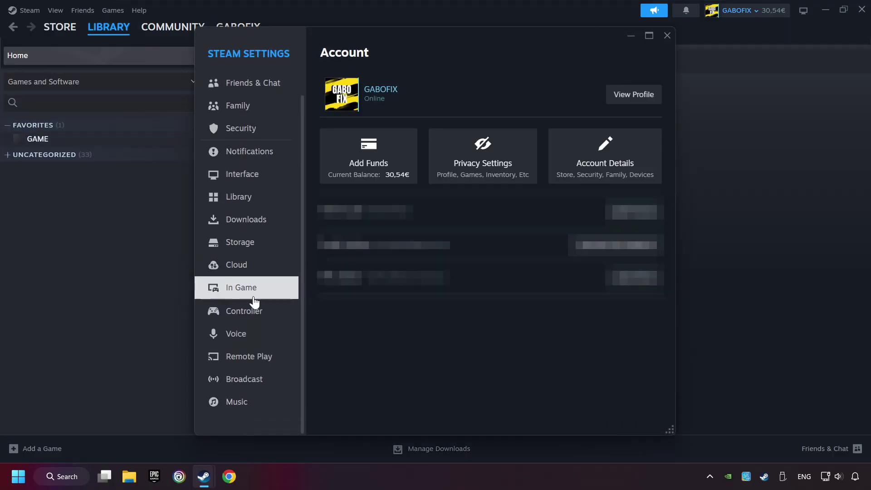
Enable Steam Input for Xbox, Switch Pro and generic controllers on the Controller page, leaving PlayStation unchanged, then close Settings.
left_click(287, 315)
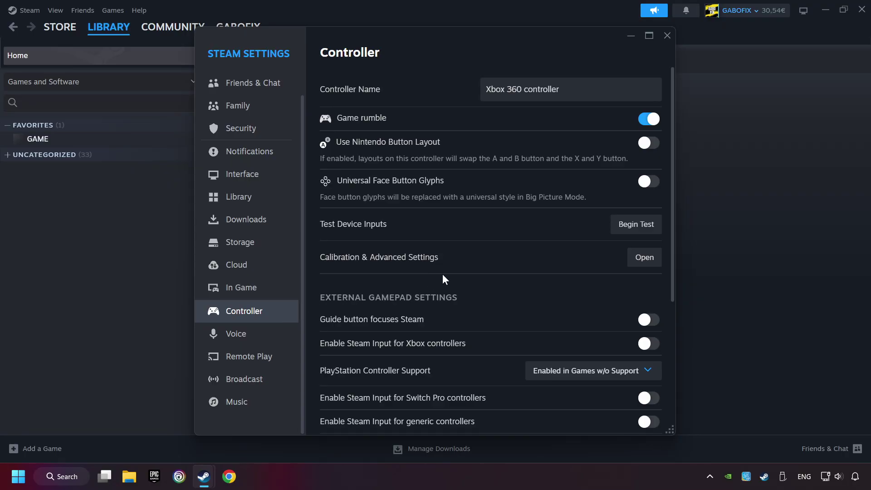
scroll(475, 269, "down", 3)
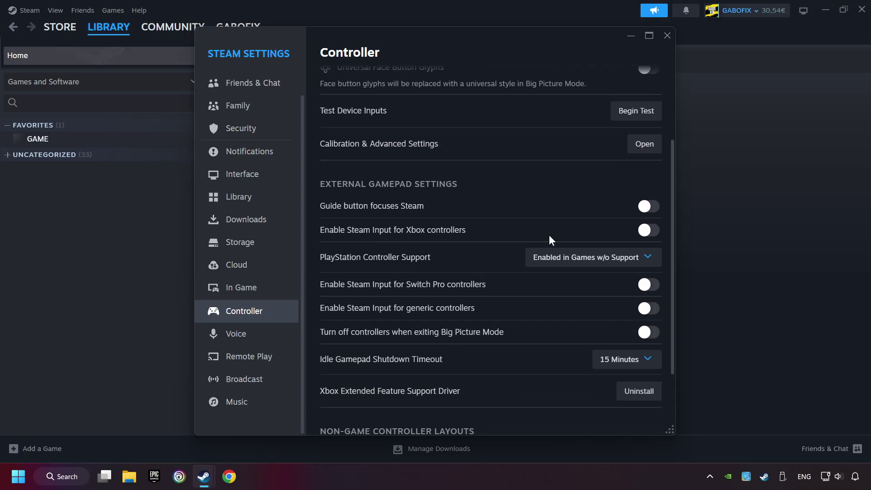
left_click(648, 230)
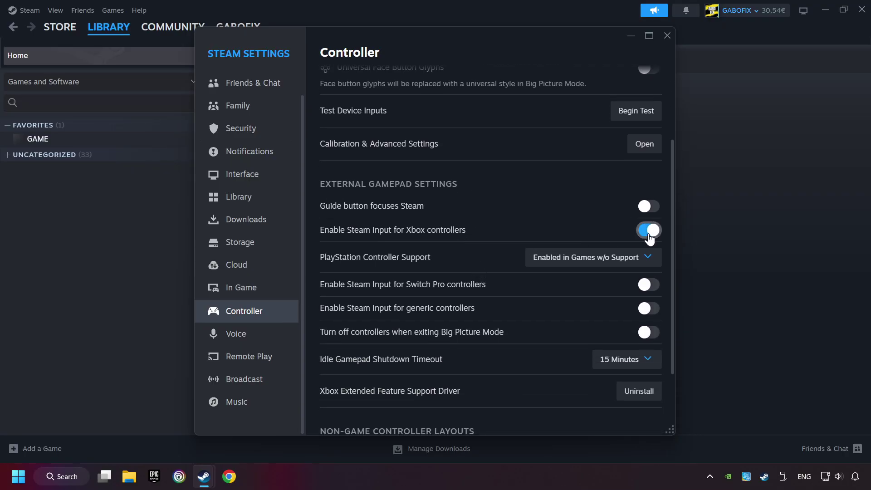
left_click(651, 261)
left_click(607, 306)
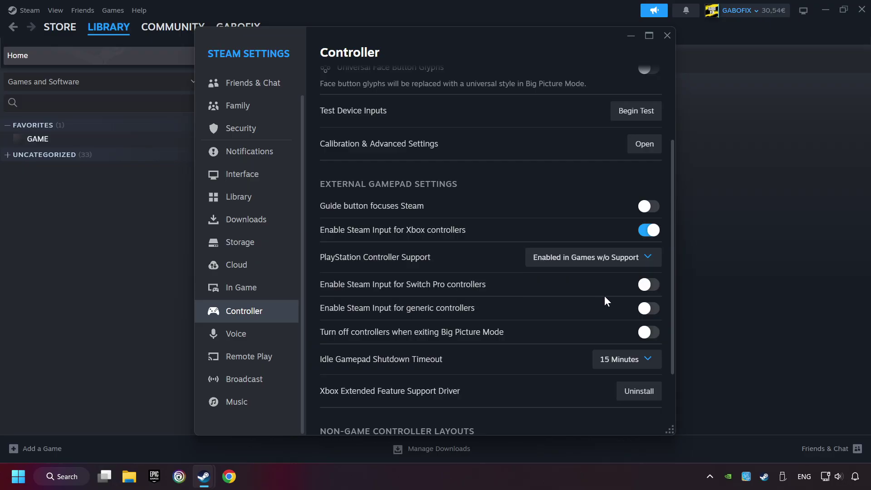
left_click(650, 286)
left_click(647, 308)
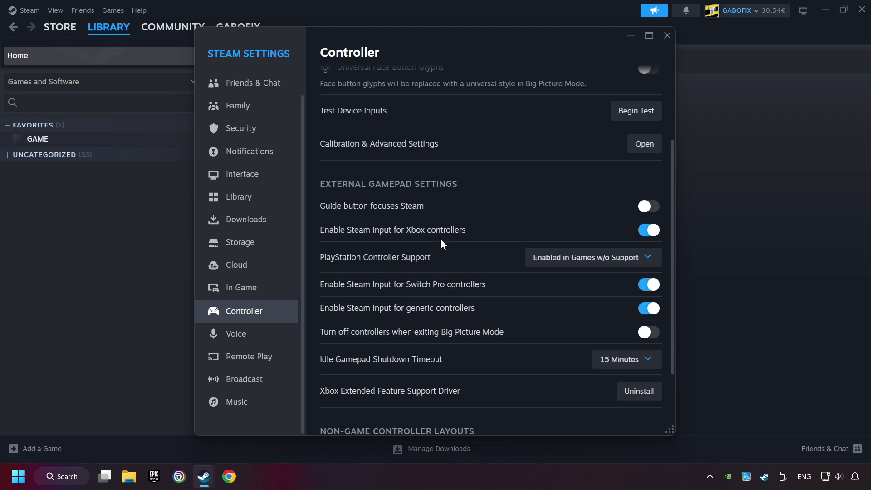
left_click(667, 35)
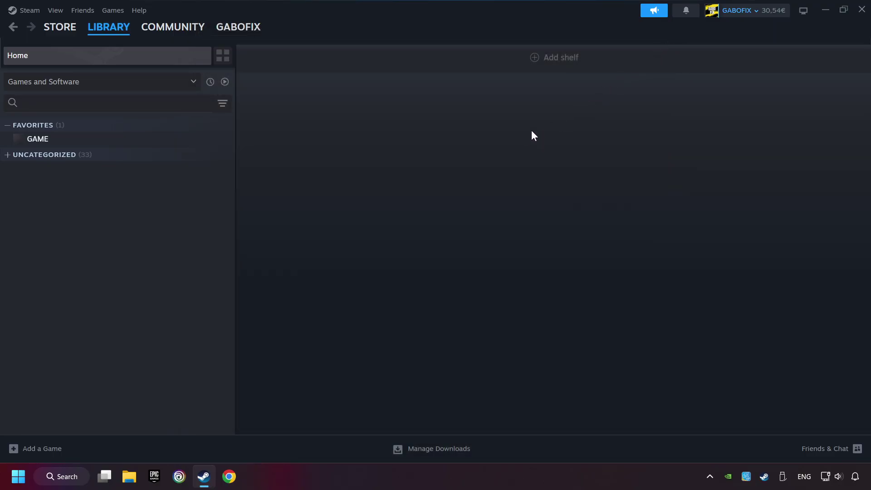
left_click(42, 451)
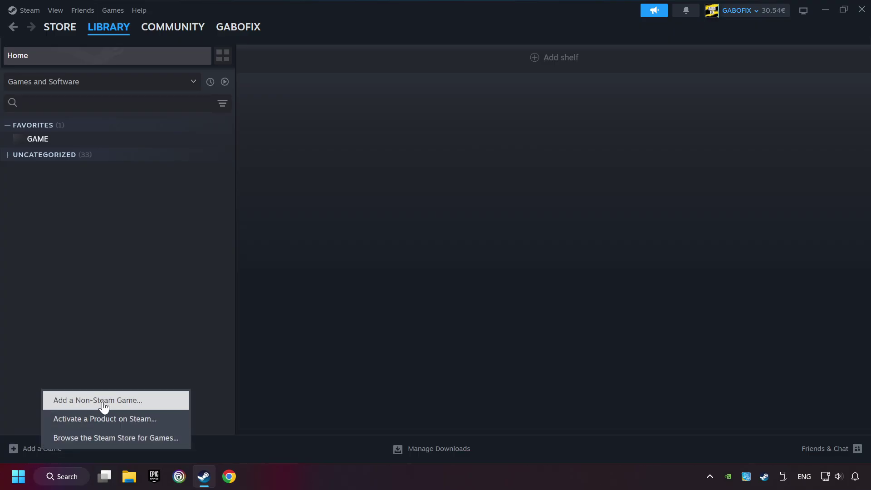
left_click(153, 400)
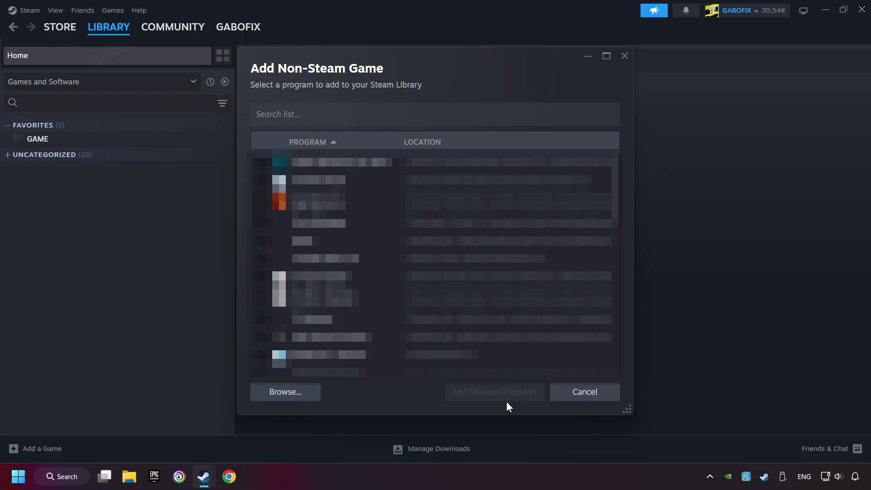
left_click(563, 395)
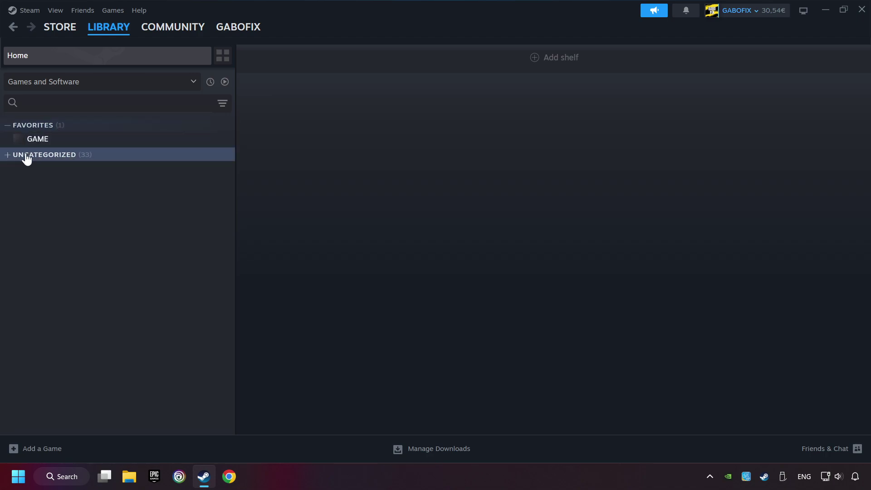
Select GAME under Favorites to show its library page.
left_click(99, 146)
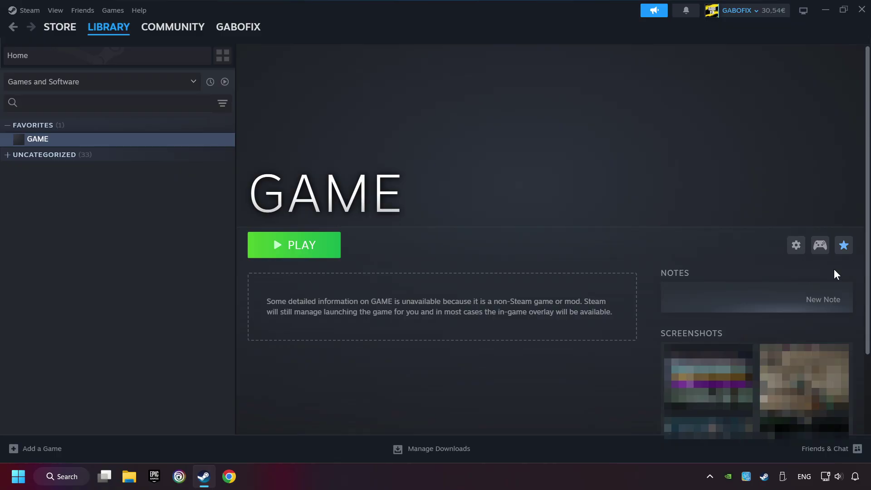
Choose the Gamepad template as GAME's controller layout from its controller settings.
left_click(820, 247)
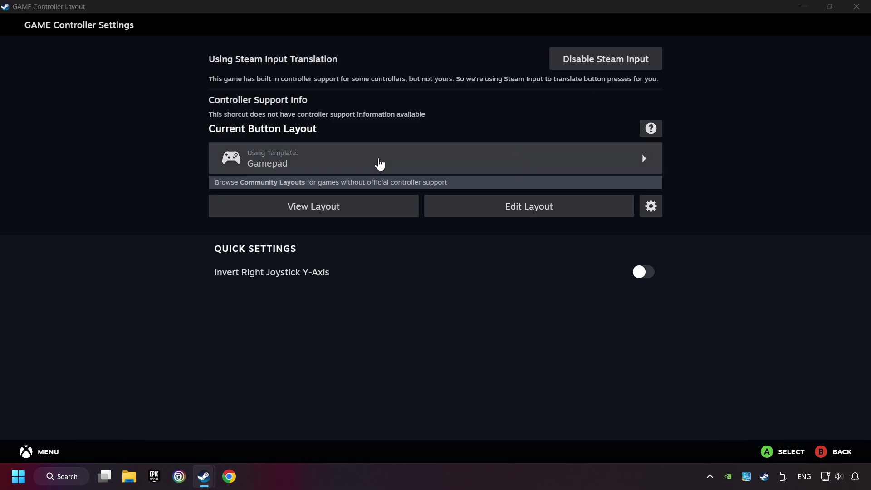
left_click(345, 168)
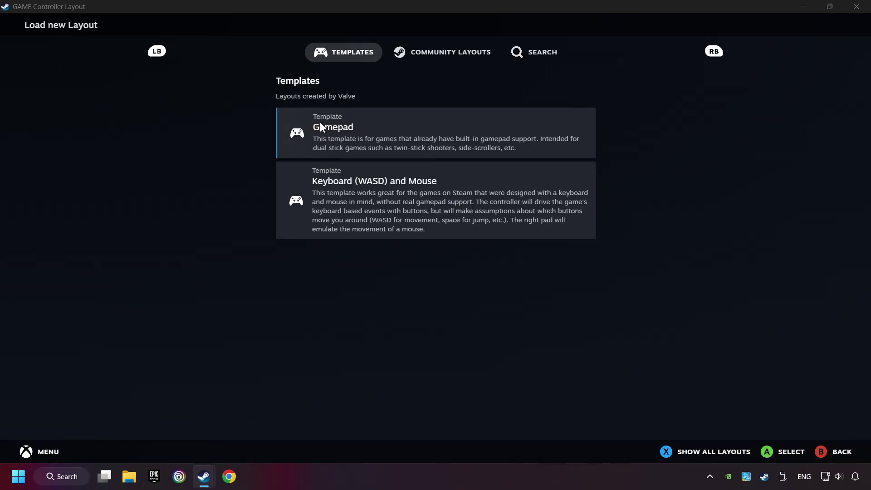
left_click(381, 131)
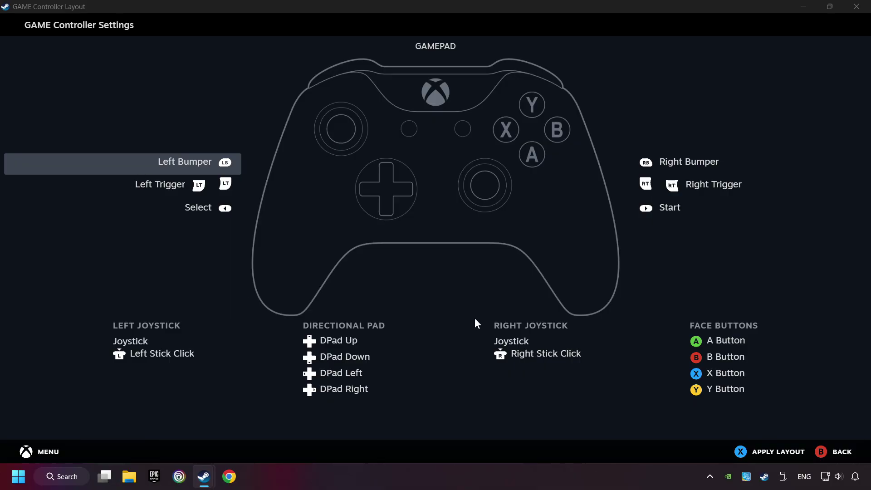
left_click(678, 162)
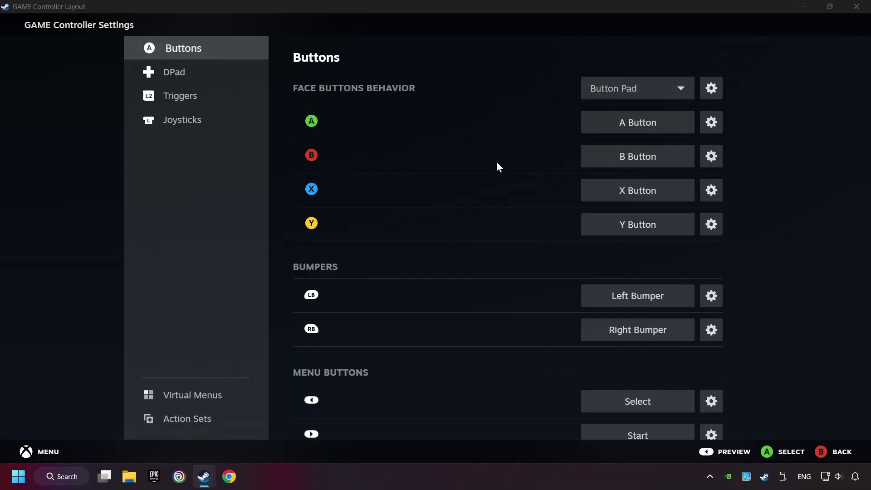
left_click(174, 76)
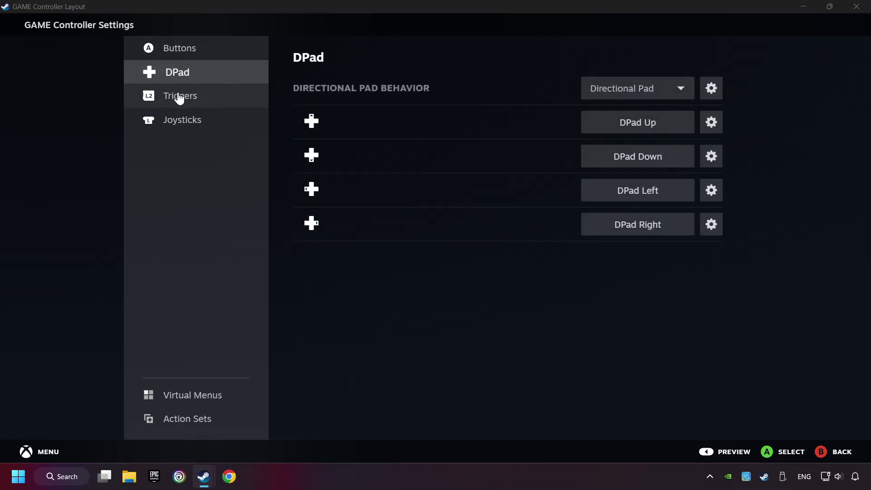
left_click(195, 96)
left_click(197, 118)
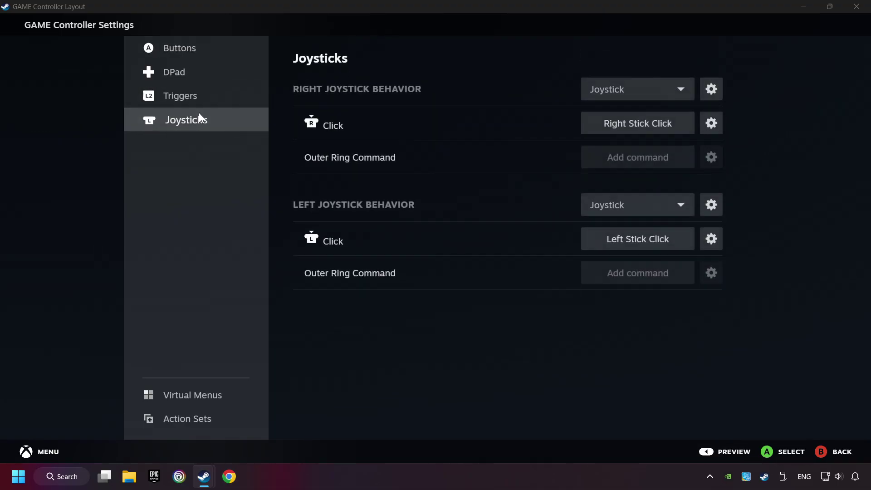
left_click(238, 54)
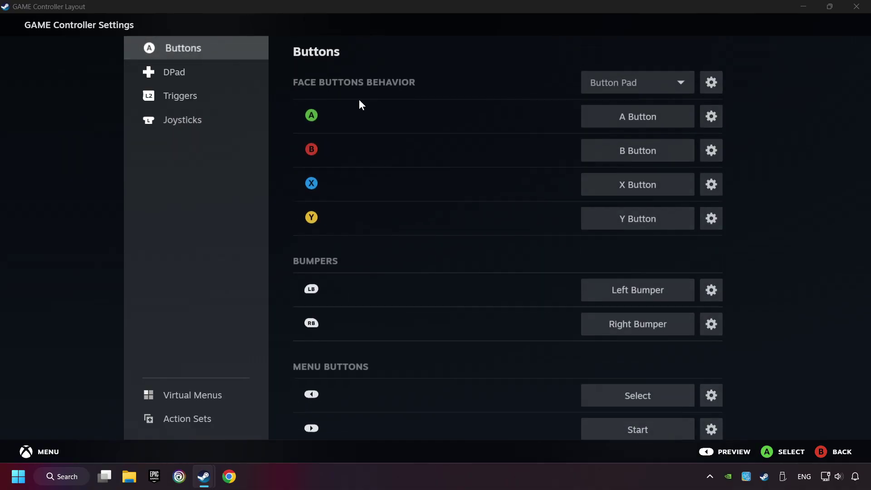
scroll(460, 301, "down", 1)
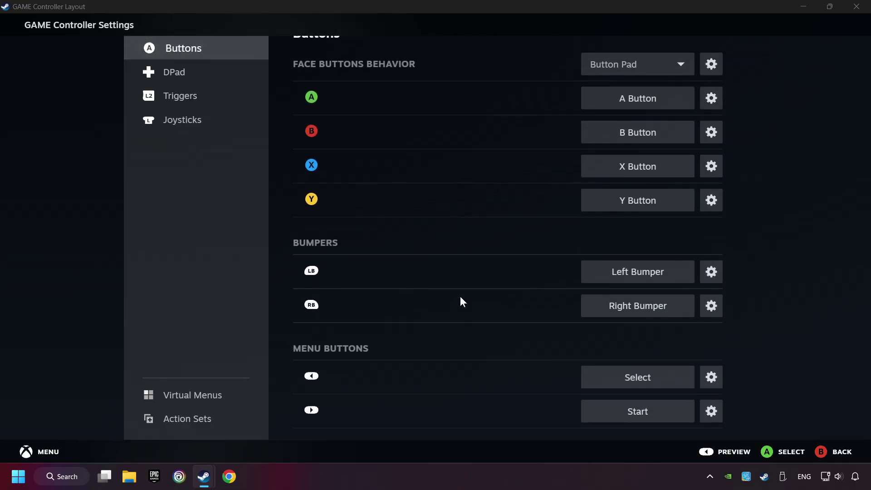
left_click(720, 452)
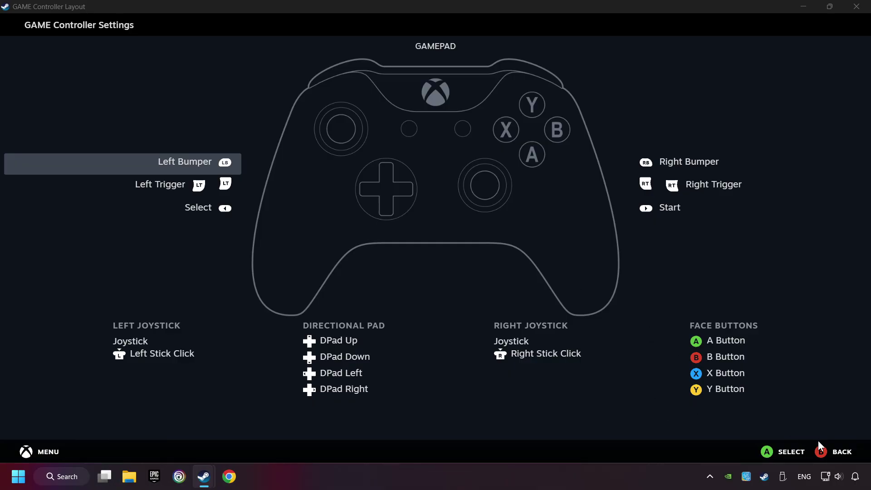
left_click(841, 452)
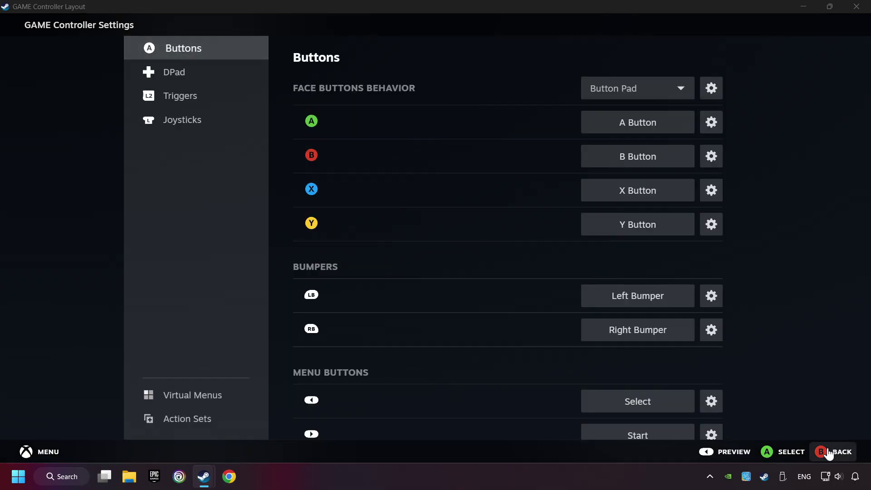
left_click(754, 452)
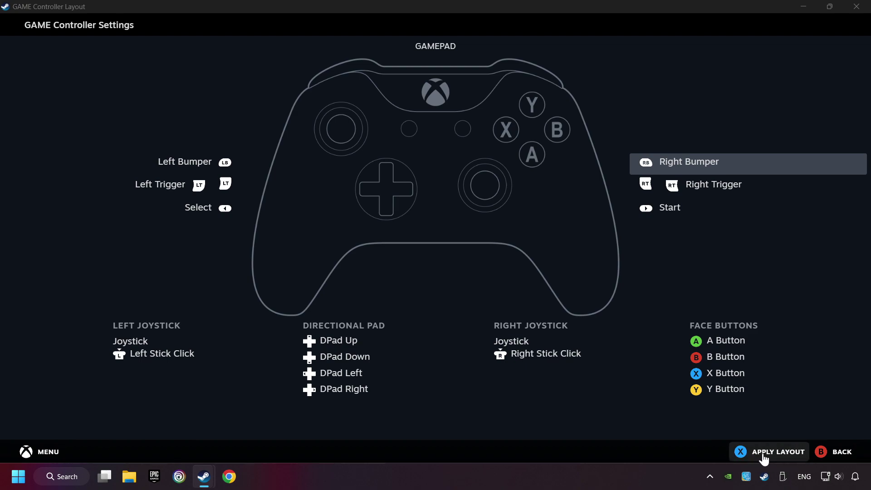
Apply the Gamepad layout to GAME and leave controller settings for its library page.
left_click(764, 456)
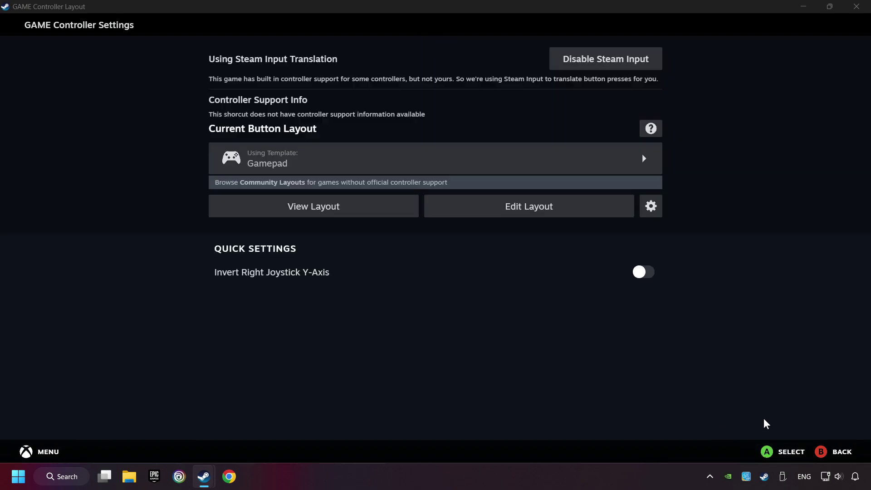
left_click(834, 452)
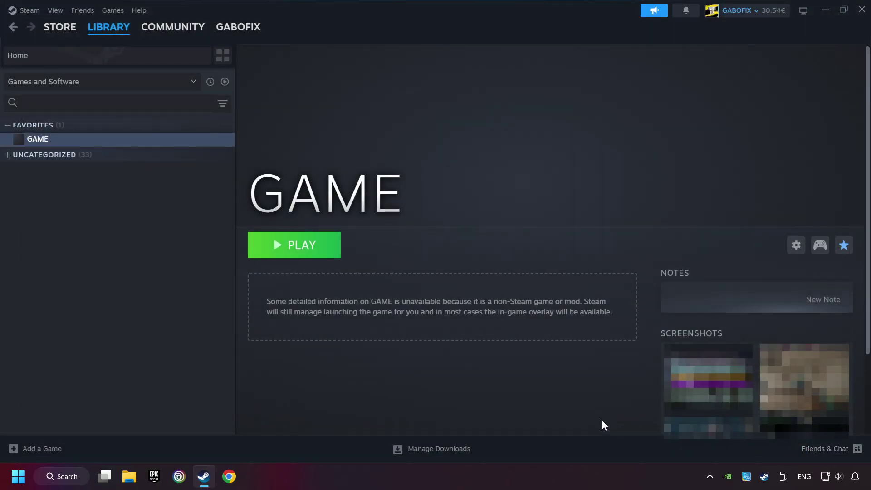